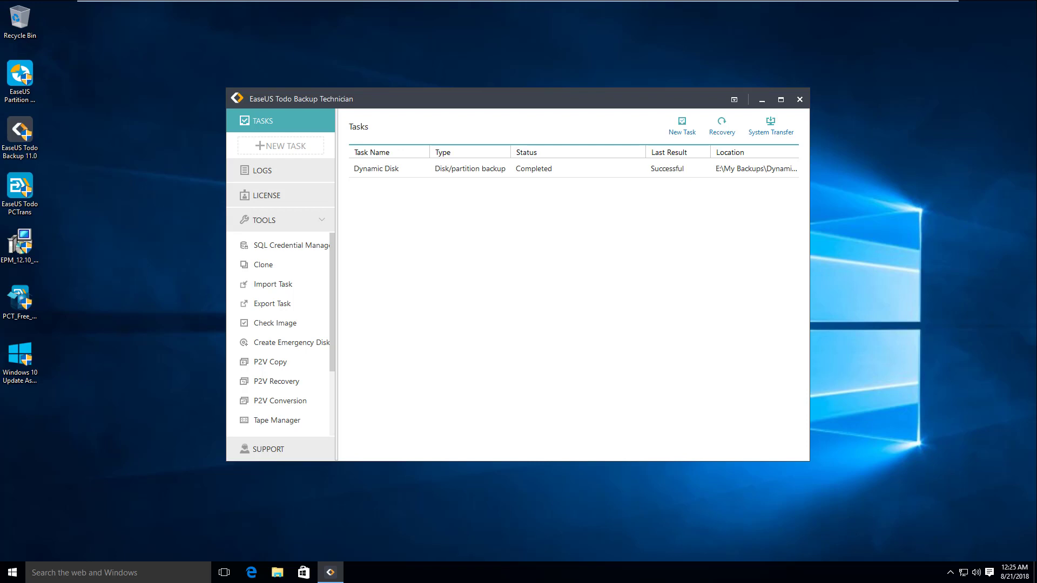
# Build a WinPE emergency disk on the Kingston USB drive (G:)
pyautogui.click(267, 347)
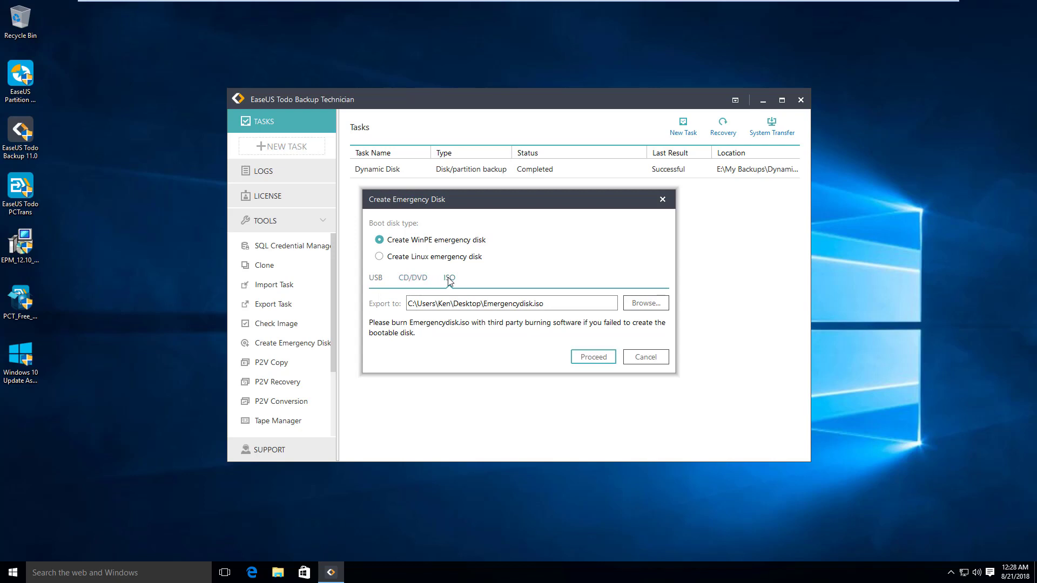
pyautogui.click(375, 280)
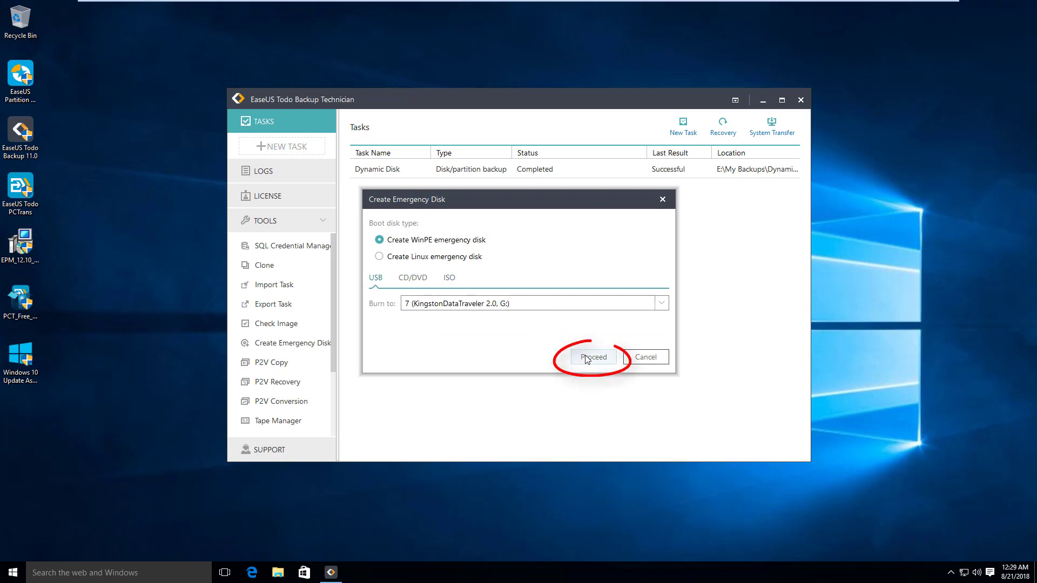
pyautogui.click(588, 359)
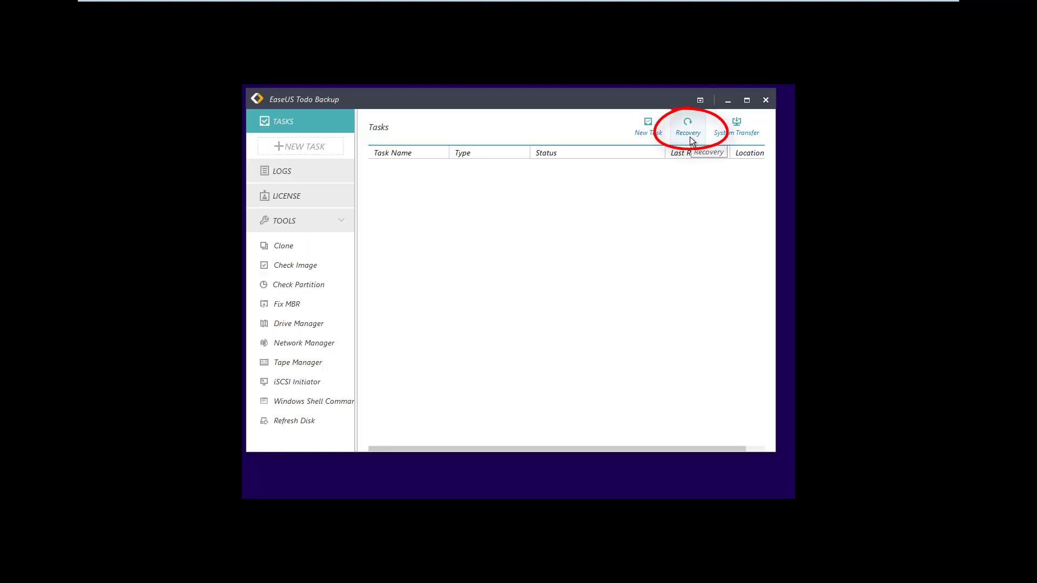
# Select Dynamic Disk_20180726_Full_v1.pbd under Storage space (E:) > My Backups > Dynamic Disk for recovery
pyautogui.click(690, 137)
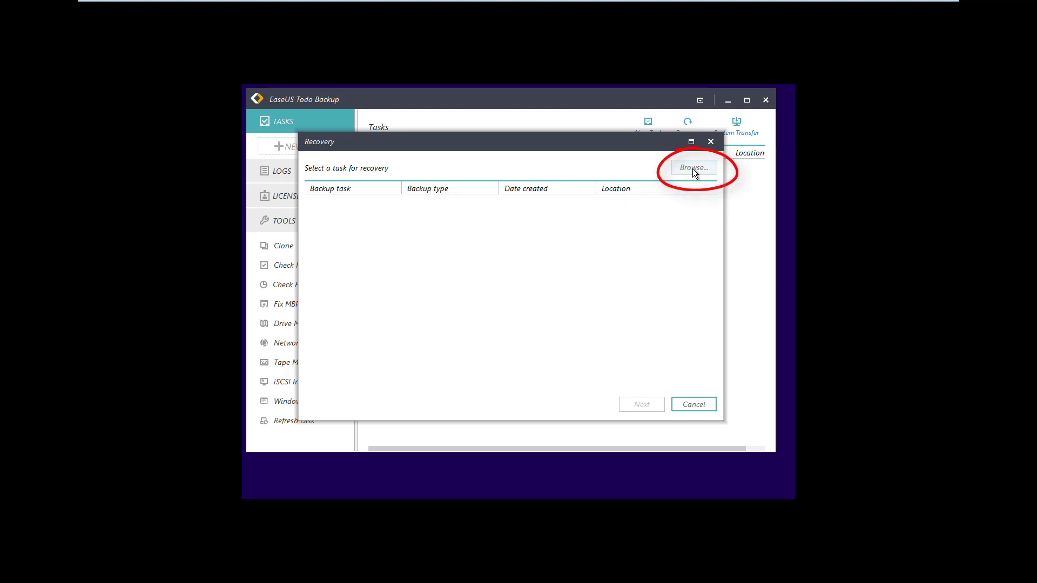
pyautogui.click(693, 169)
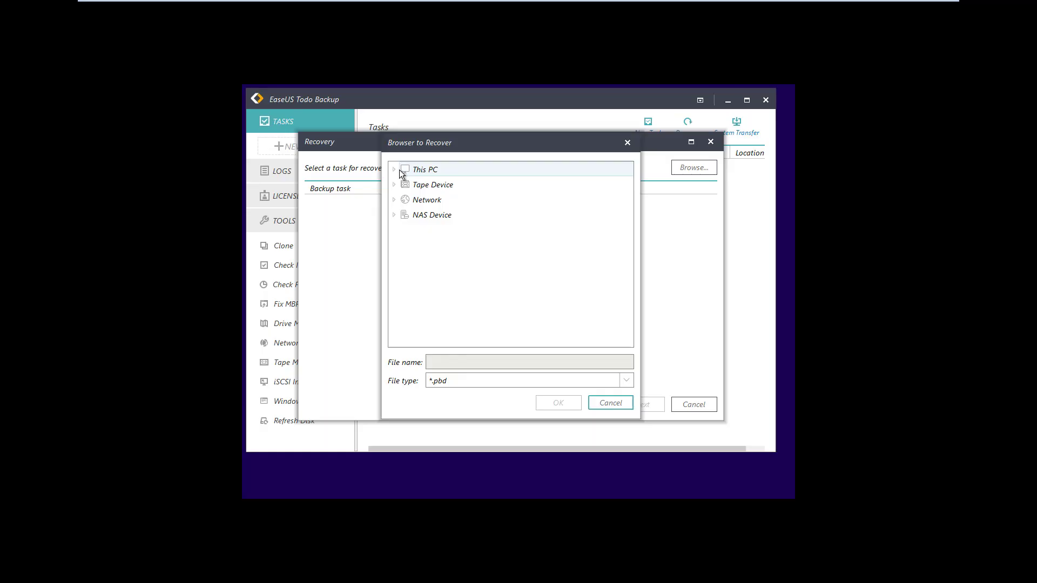
pyautogui.click(400, 169)
pyautogui.click(394, 169)
pyautogui.click(520, 277)
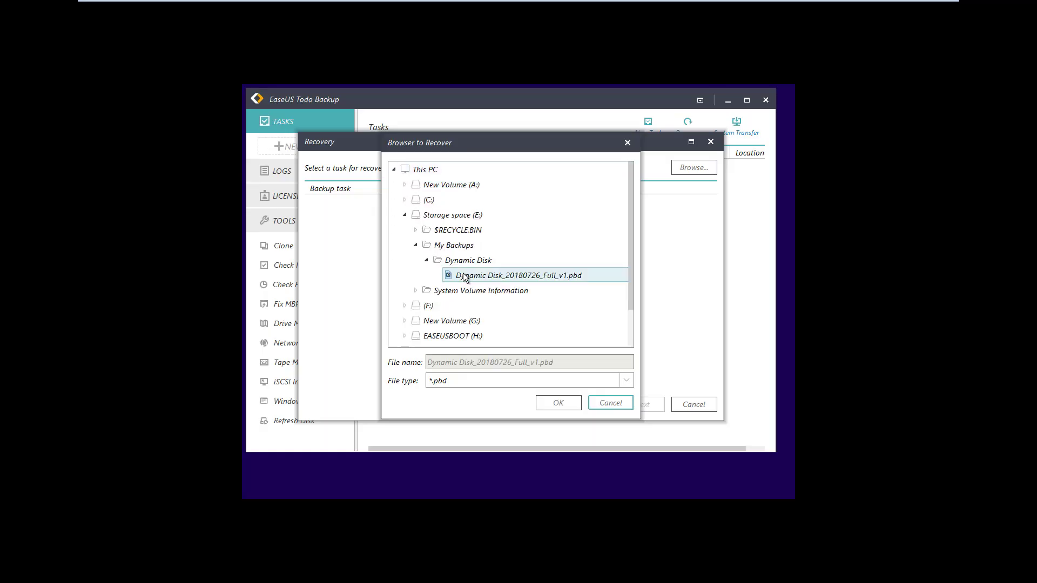
# Restore the striped F: volume onto Disk 5 New Volume (G:), accepting the data-erase warning
pyautogui.click(558, 403)
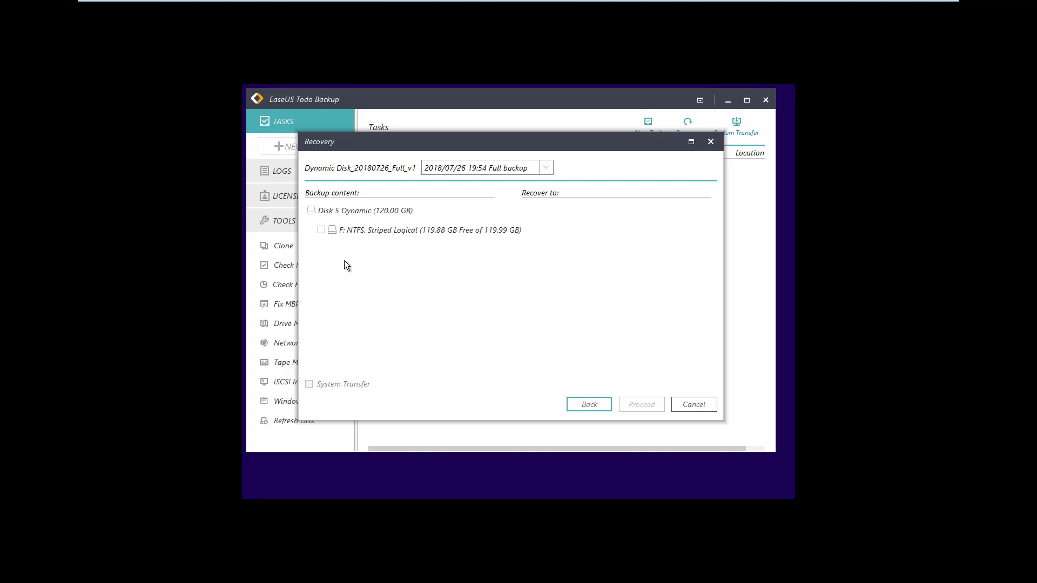
pyautogui.click(323, 231)
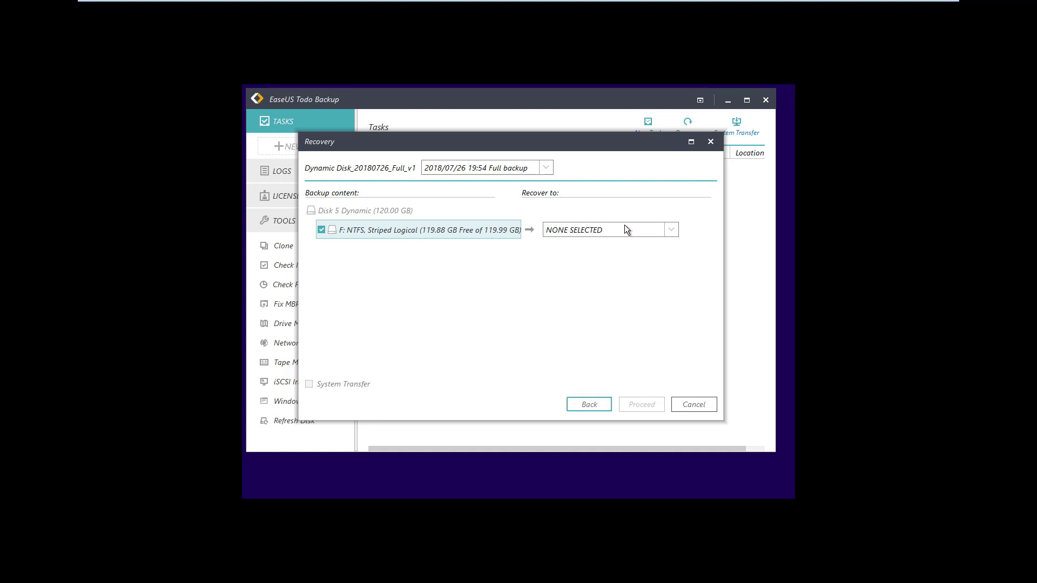
pyautogui.click(672, 232)
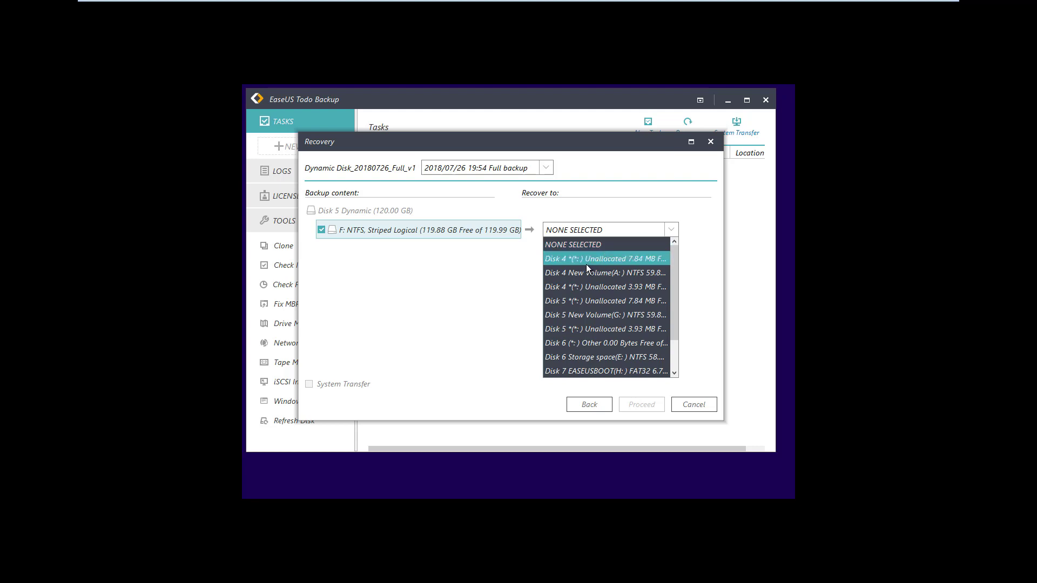
pyautogui.click(604, 314)
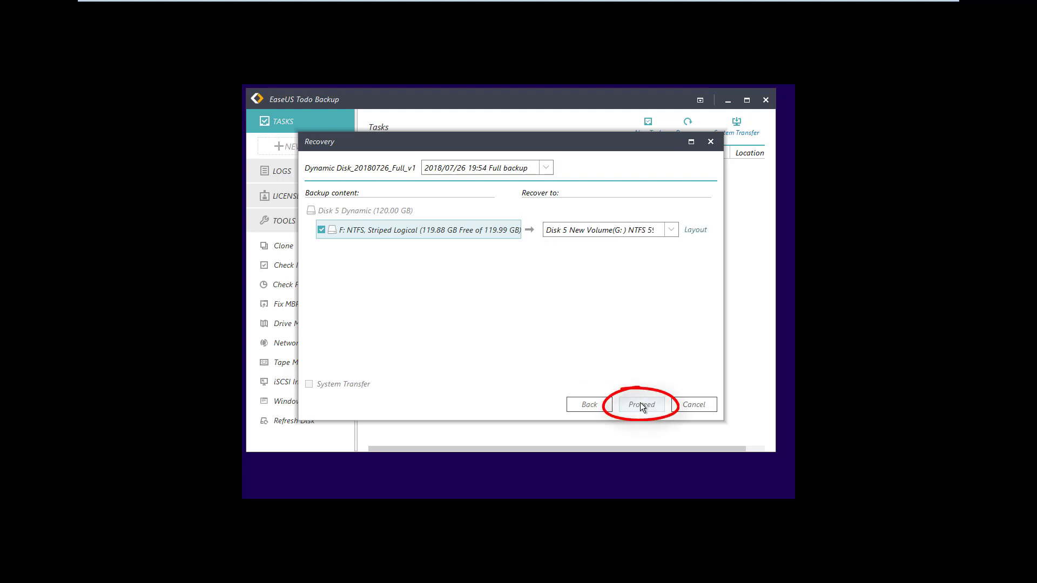
pyautogui.click(640, 403)
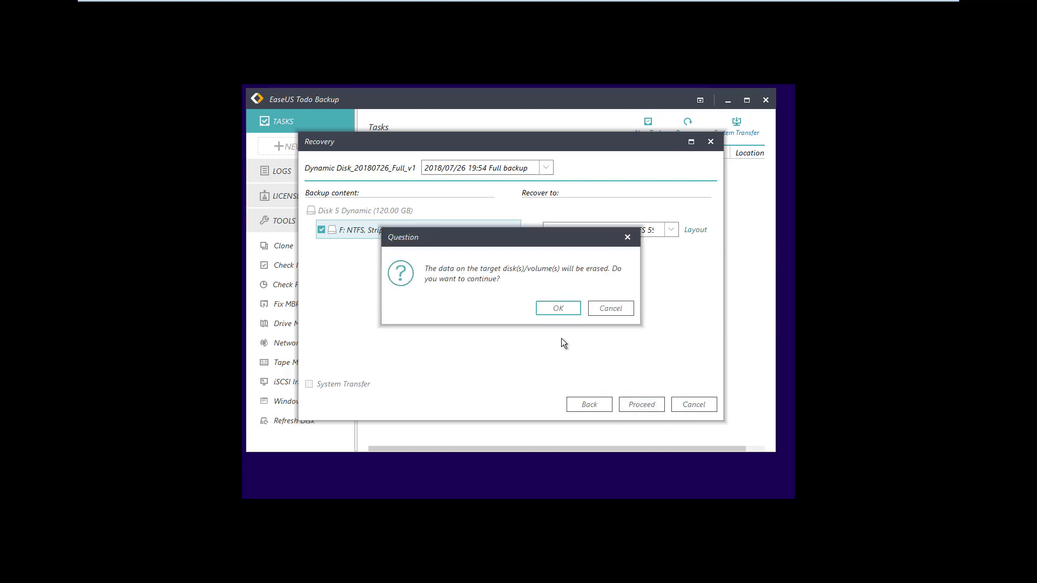
pyautogui.click(557, 308)
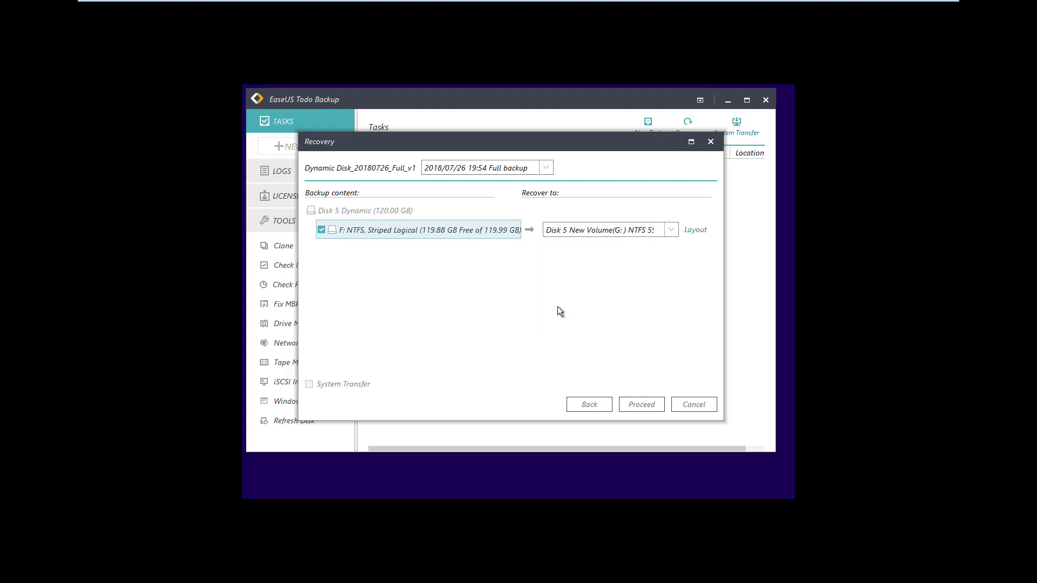